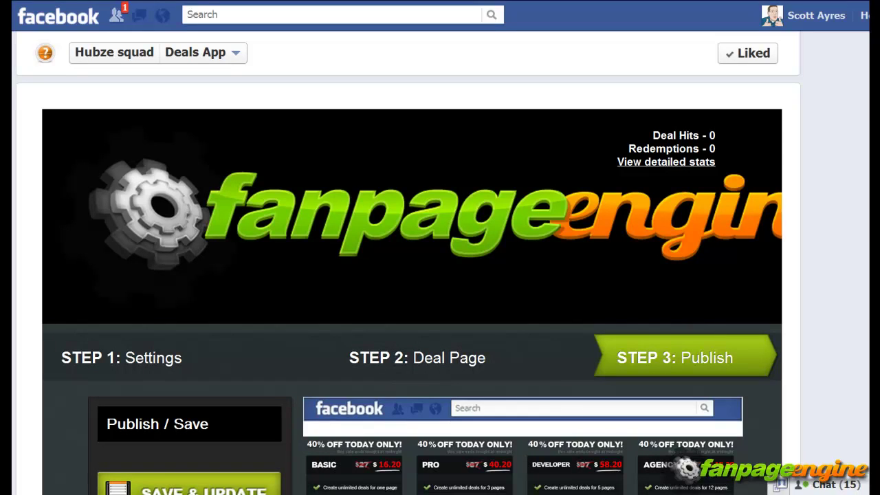
Save and publish the deal to the Facebook page tab.
scroll(409, 285, "down", 3)
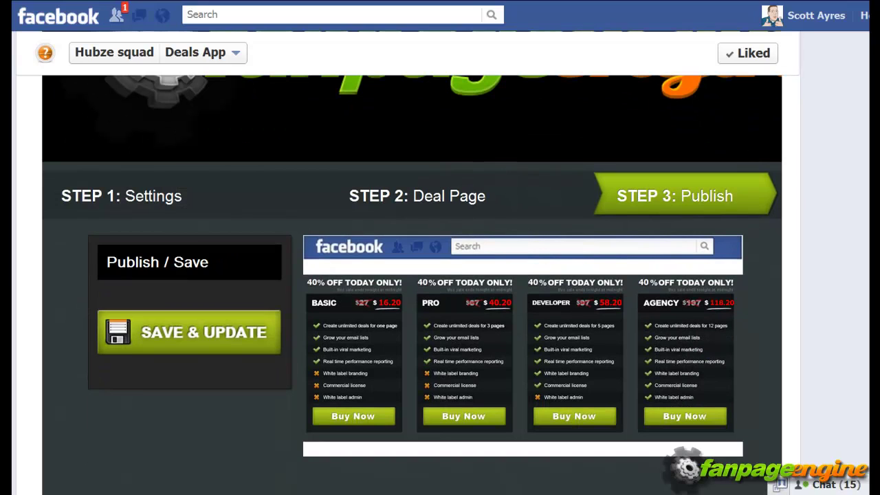
scroll(413, 289, "down", 1)
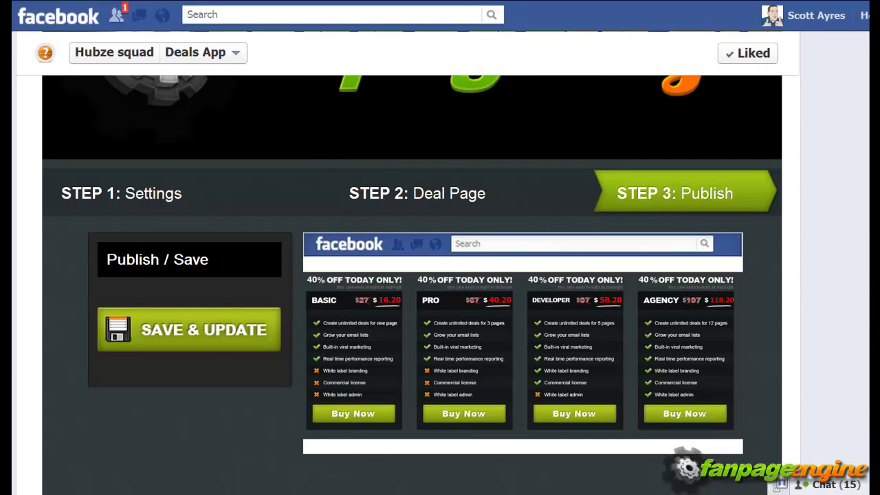
scroll(249, 254, "down", 1)
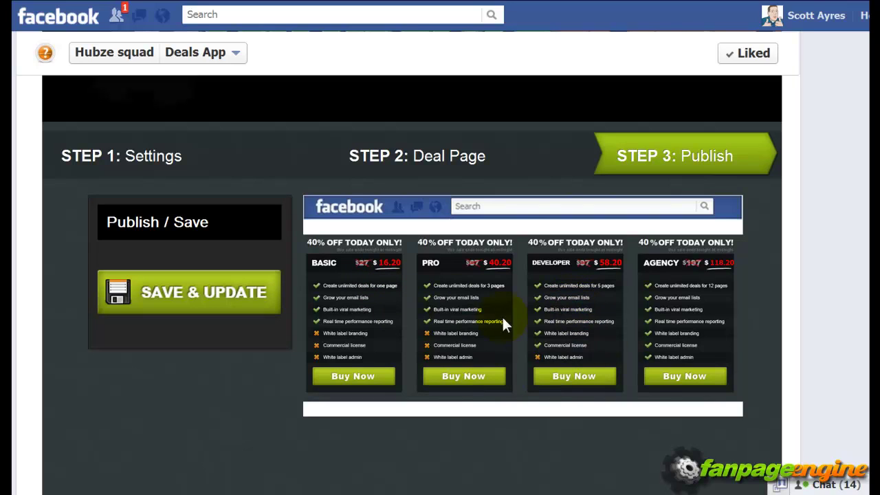
scroll(564, 268, "down", 3)
scroll(563, 268, "up", 3)
left_click(220, 297)
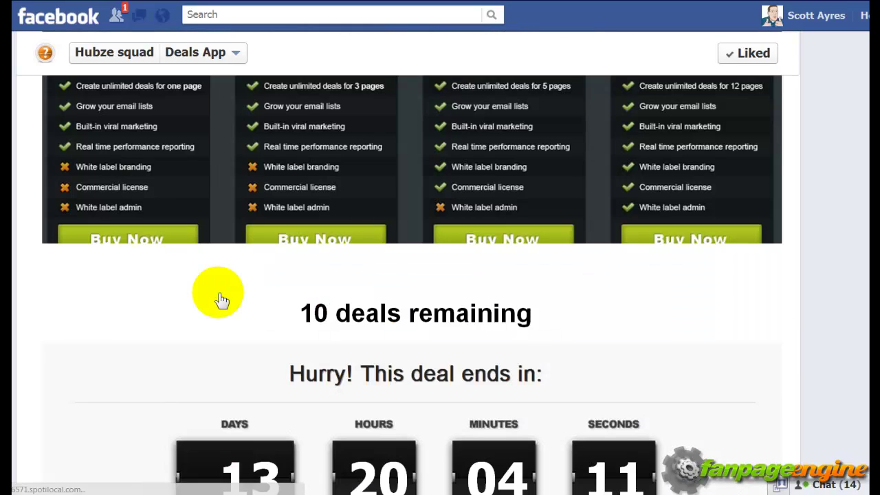
Review the live tab's pricing, 10 deals remaining and countdown timer.
scroll(413, 275, "up", 3)
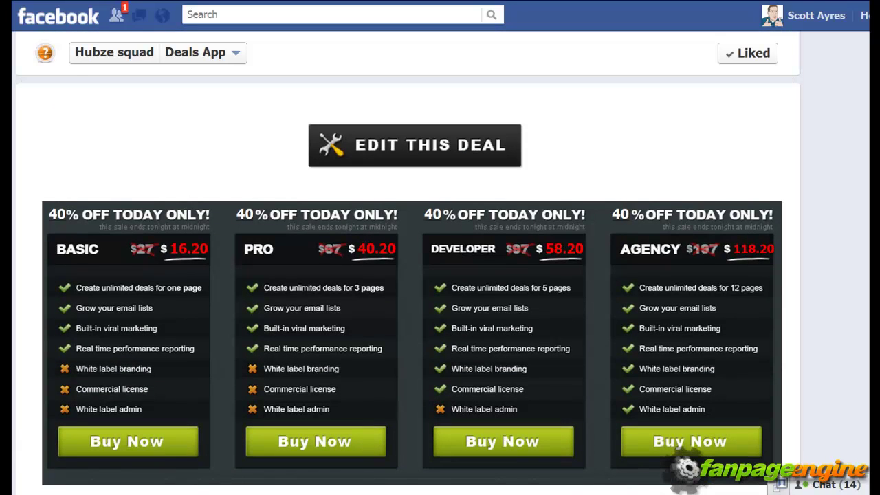
scroll(394, 46, "down", 2)
scroll(394, 46, "up", 1)
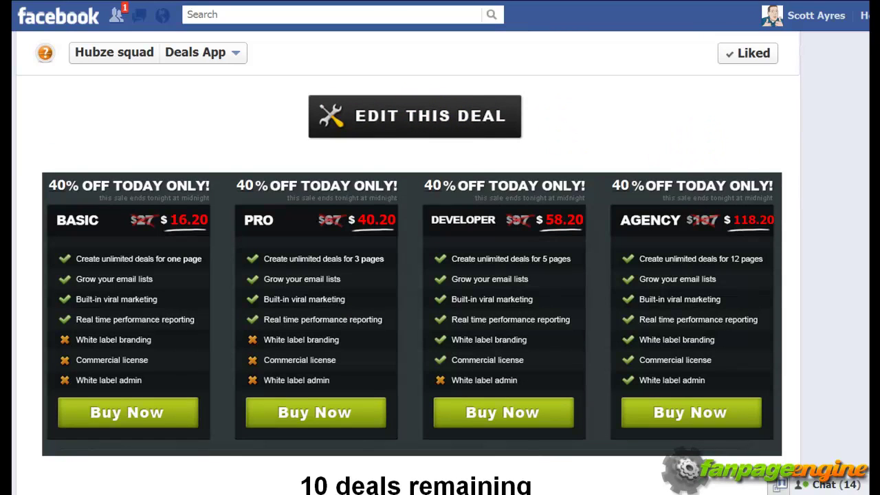
scroll(646, 225, "down", 1)
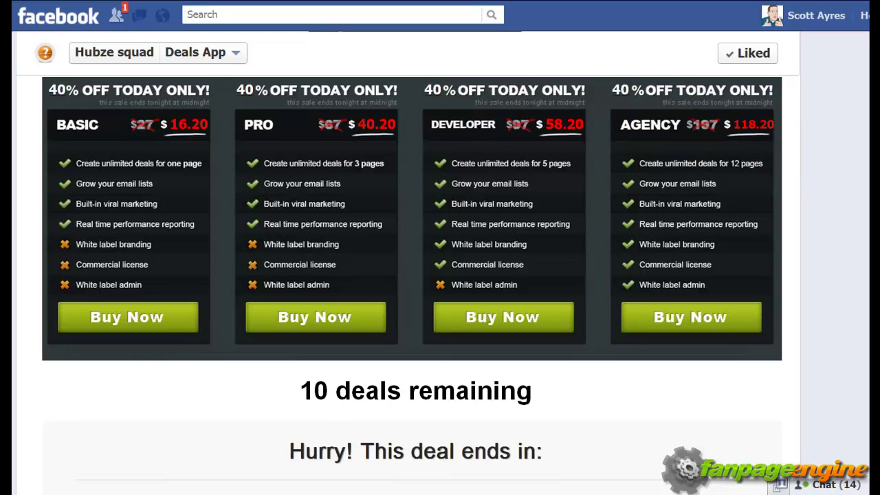
scroll(412, 275, "down", 1)
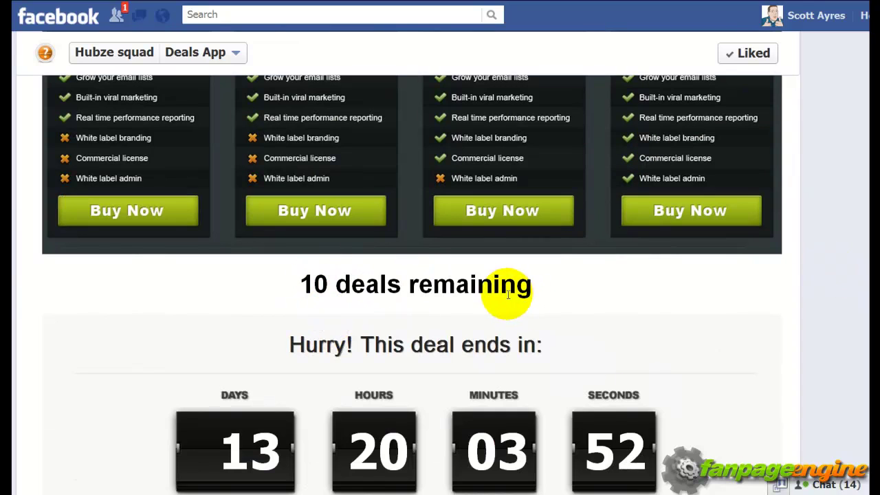
scroll(581, 230, "down", 1)
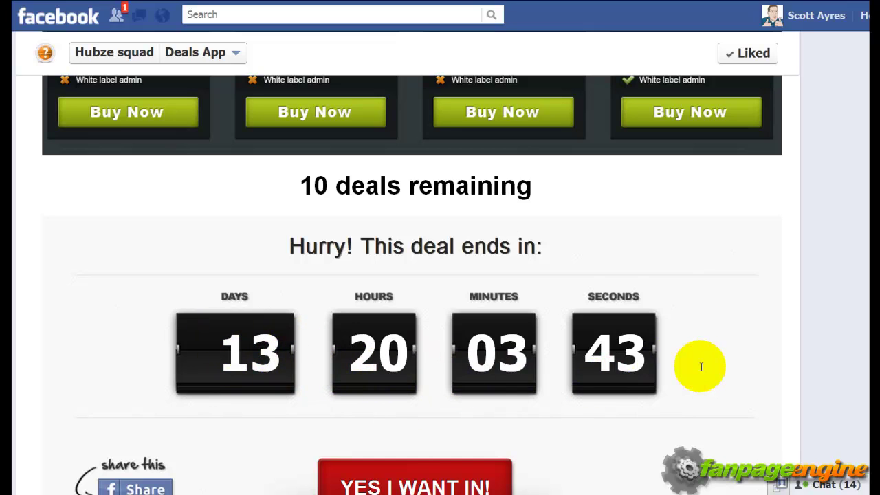
scroll(862, 295, "down", 3)
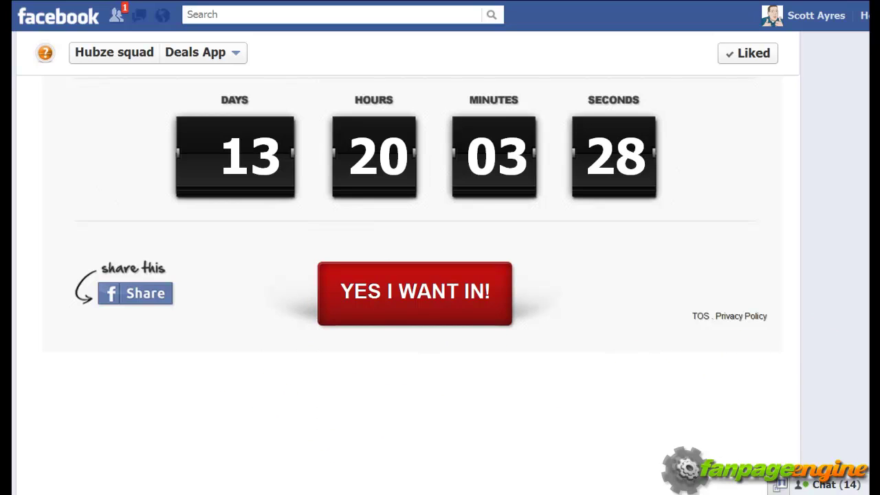
scroll(412, 275, "up", 3)
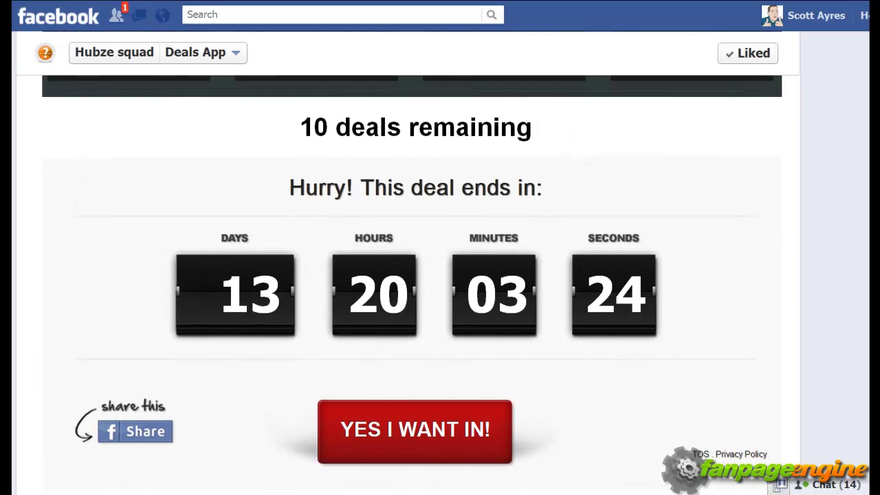
scroll(413, 275, "up", 5)
scroll(412, 275, "up", 3)
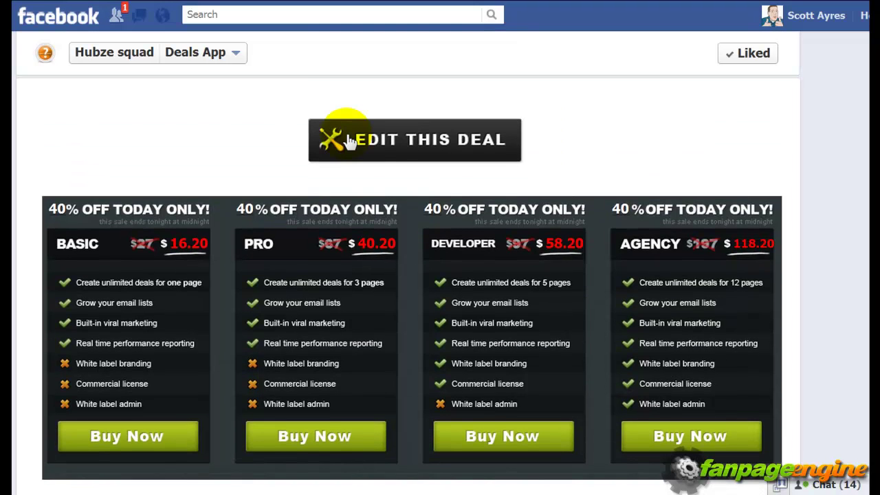
Reopen the deal settings and change max deals from 10 to 100.
left_click(398, 157)
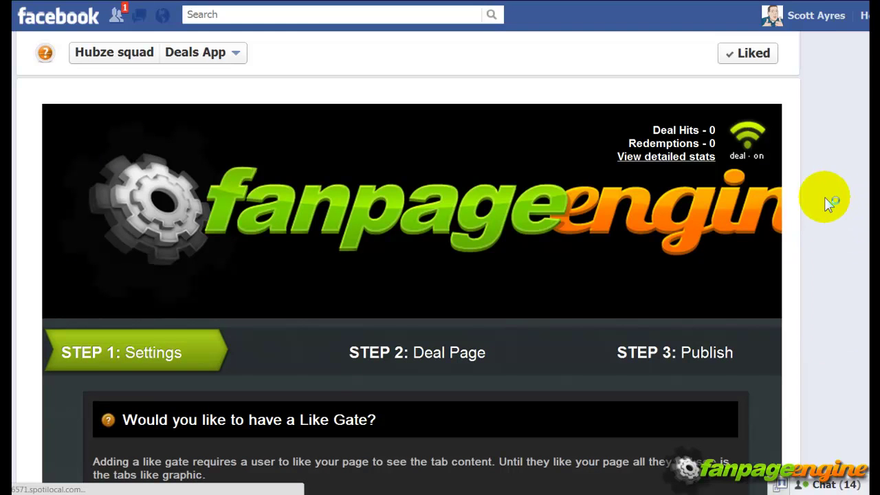
scroll(845, 231, "down", 2)
scroll(845, 231, "down", 4)
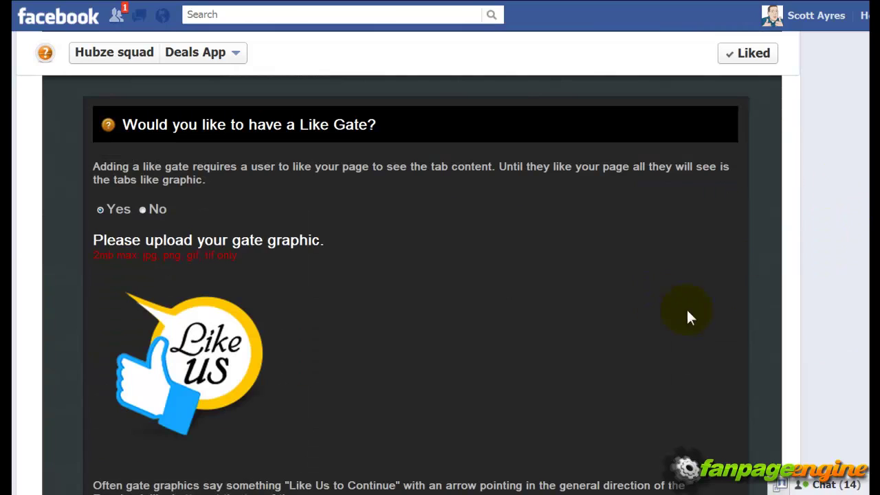
scroll(620, 284, "down", 6)
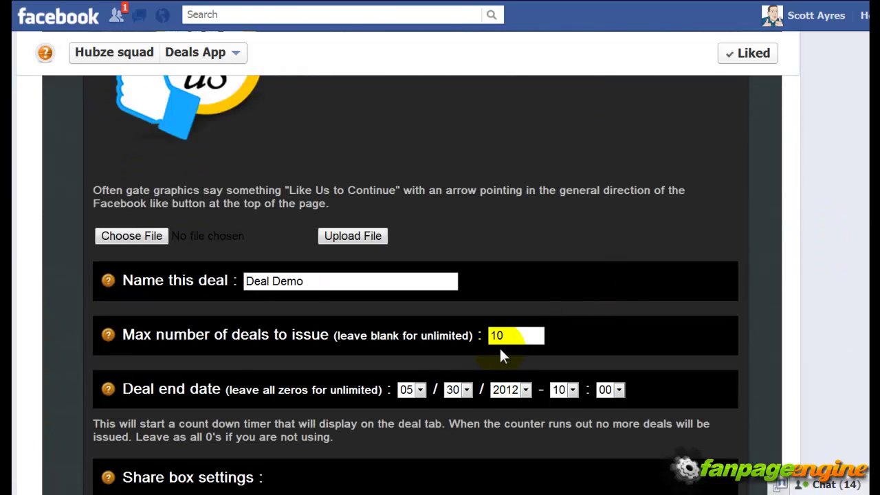
left_click_drag(510, 337, 484, 334)
type("100")
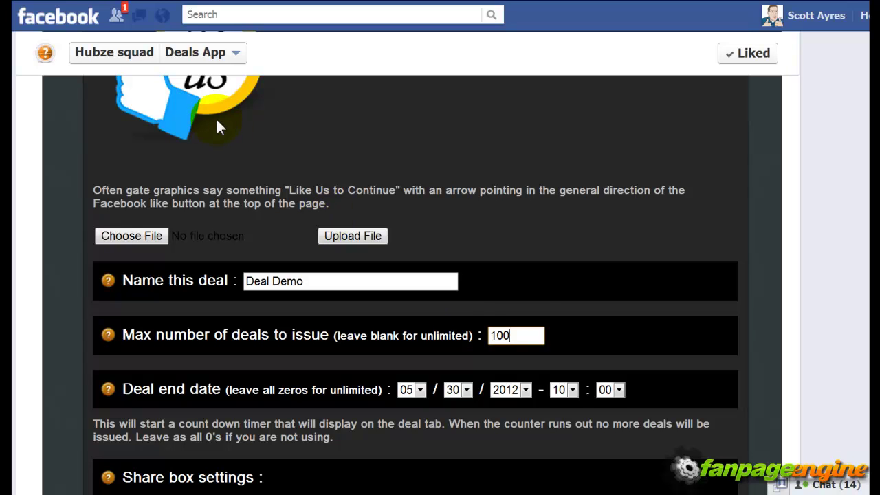
Advance the editor to Step 2: Deal Page.
scroll(309, 389, "down", 10)
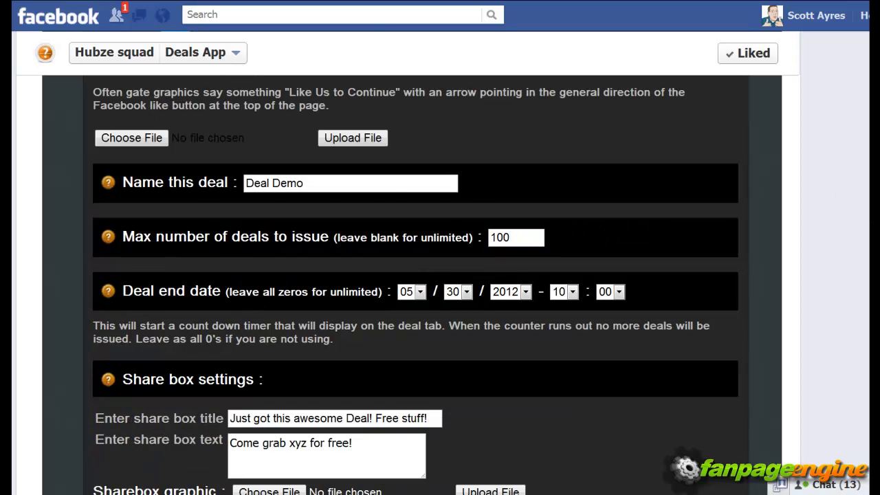
scroll(467, 275, "down", 5)
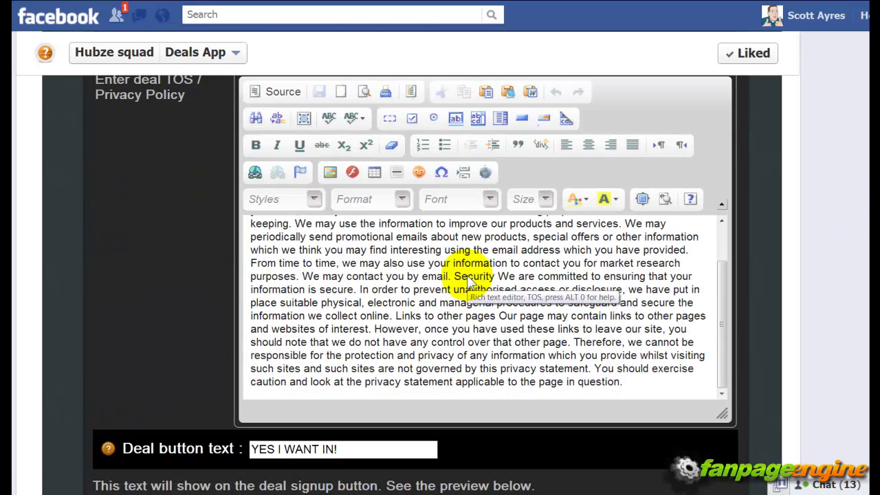
left_click(515, 435)
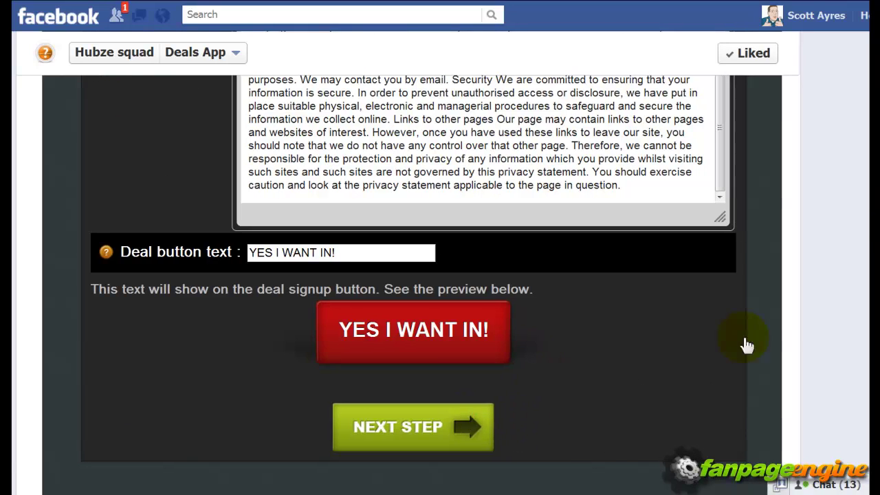
scroll(740, 211, "down", 5)
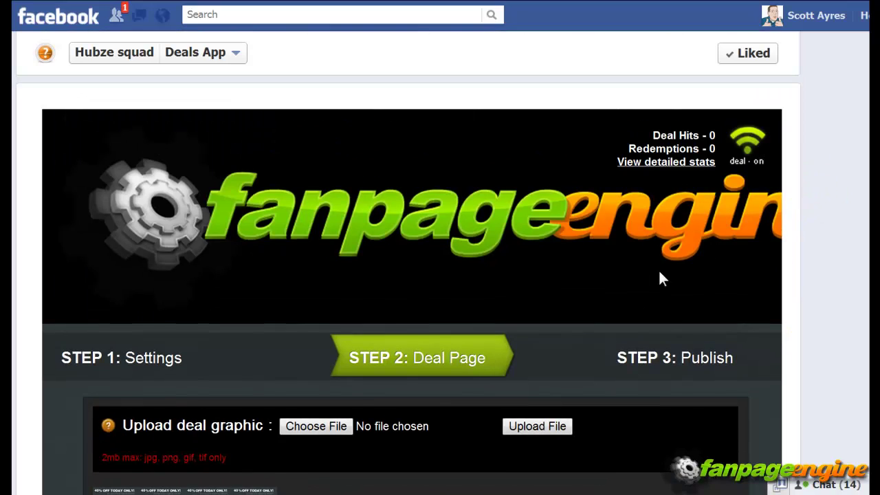
At Step 3: Publish, toggle the deal off and back to DEAL ON.
left_click(670, 357)
scroll(646, 370, "down", 2)
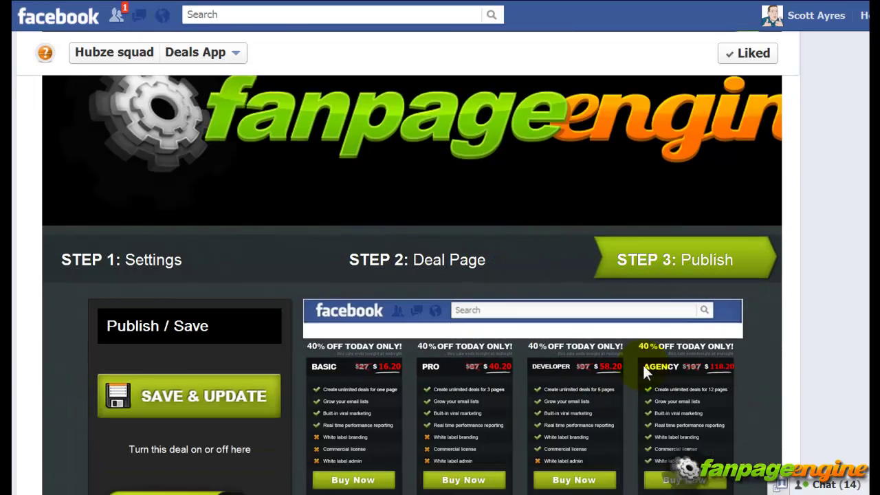
scroll(644, 366, "down", 2)
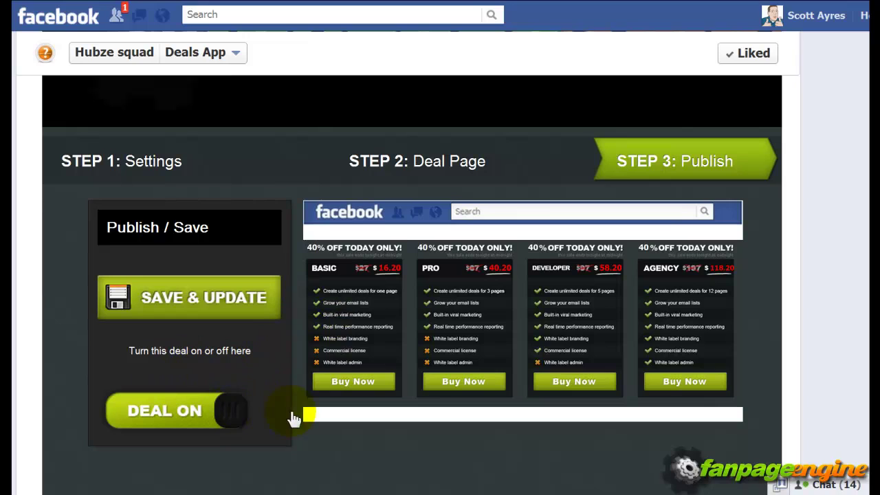
left_click(227, 409)
left_click(228, 409)
Save the deal, check the tab reads 100 deals remaining, and reopen the editor.
left_click(237, 296)
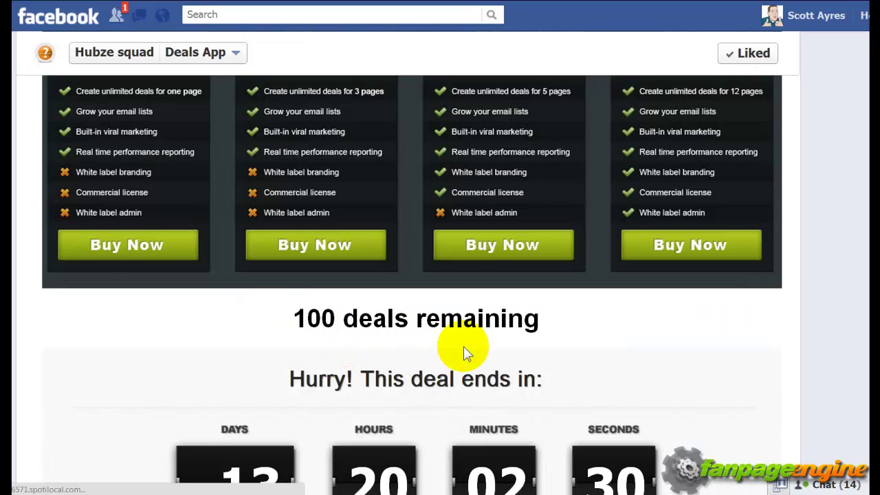
scroll(413, 275, "up", 3)
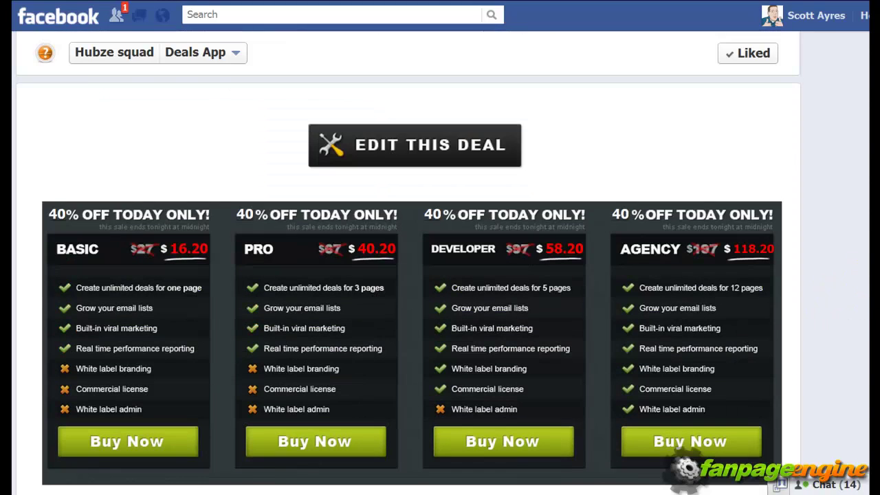
left_click(404, 145)
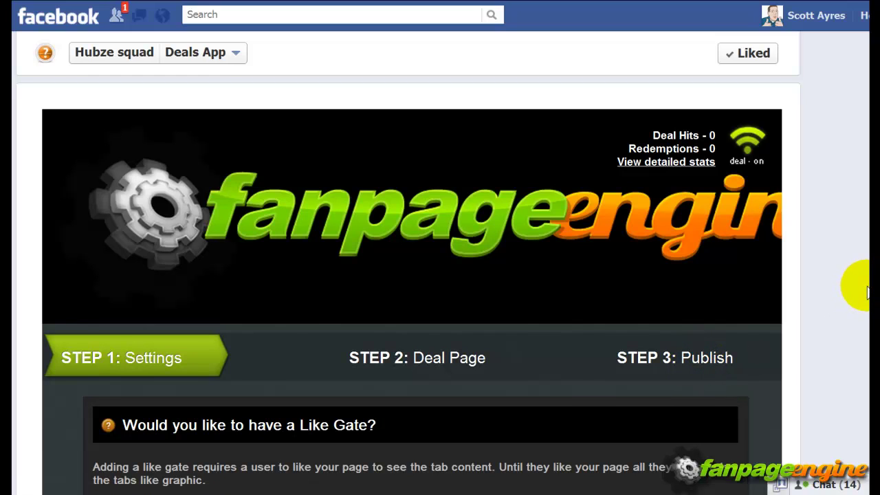
Switch the deal to DEAL OFF and save the change.
scroll(415, 284, "down", 3)
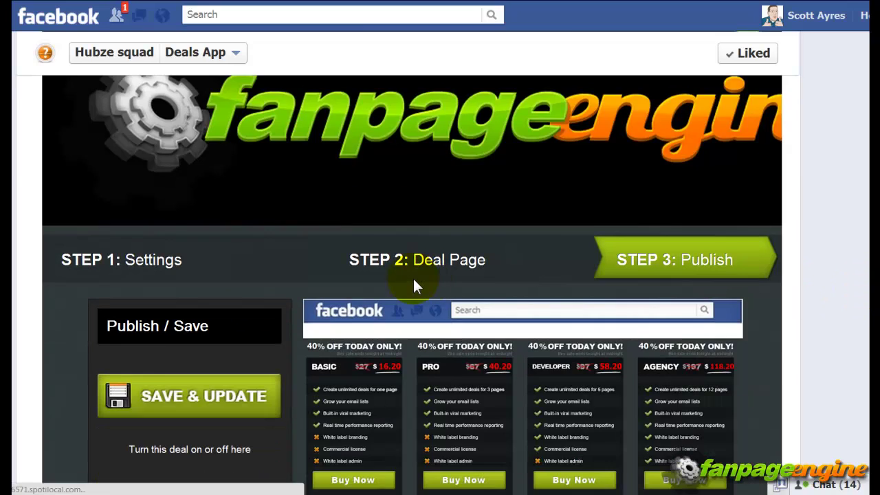
left_click(234, 411)
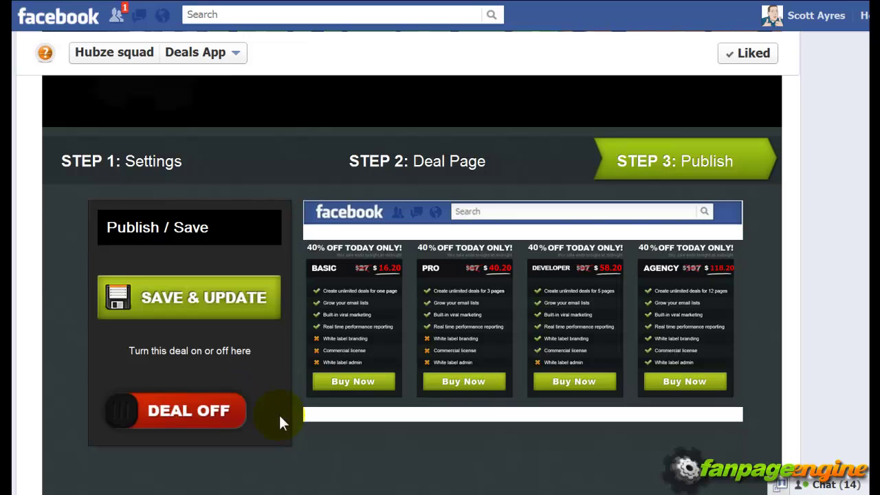
left_click(216, 313)
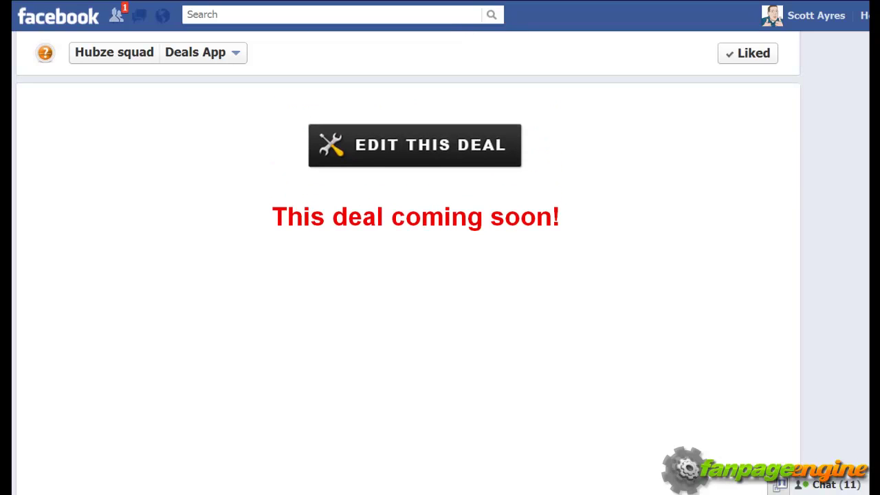
Reopen the editor, switch the deal to DEAL ON at Step 3: Publish, and save.
left_click(429, 145)
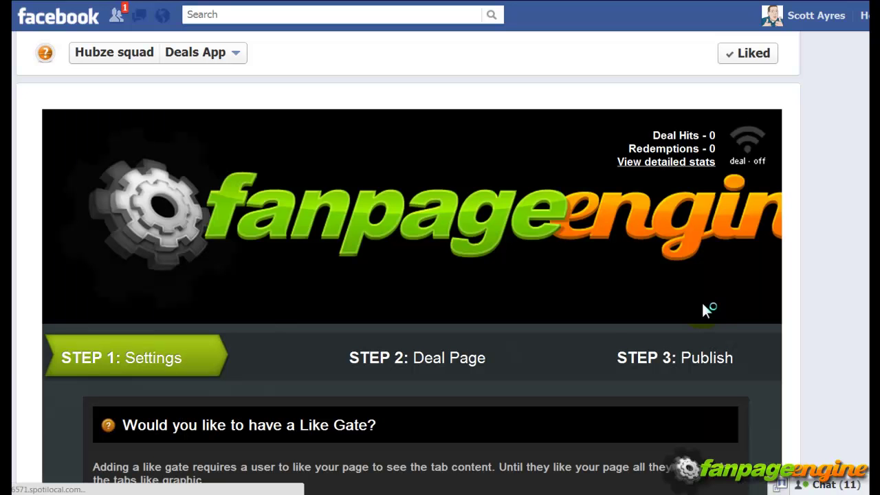
left_click(701, 357)
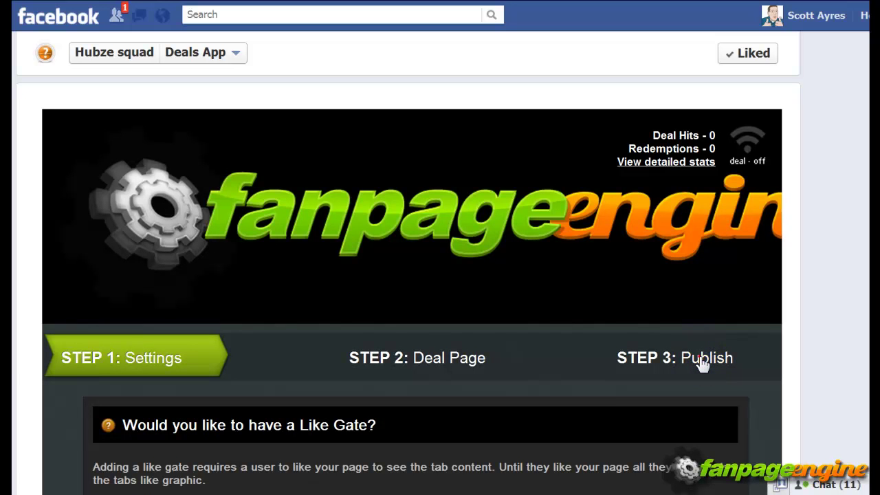
scroll(845, 275, "down", 3)
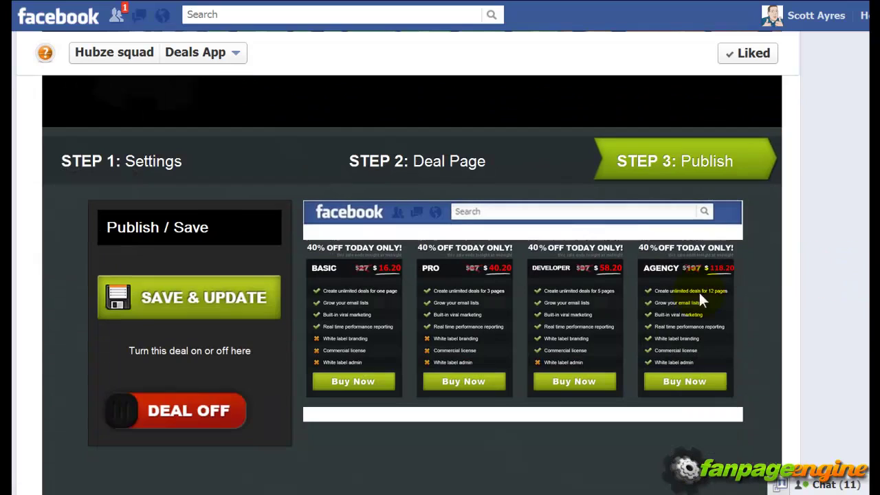
left_click(148, 411)
left_click(214, 303)
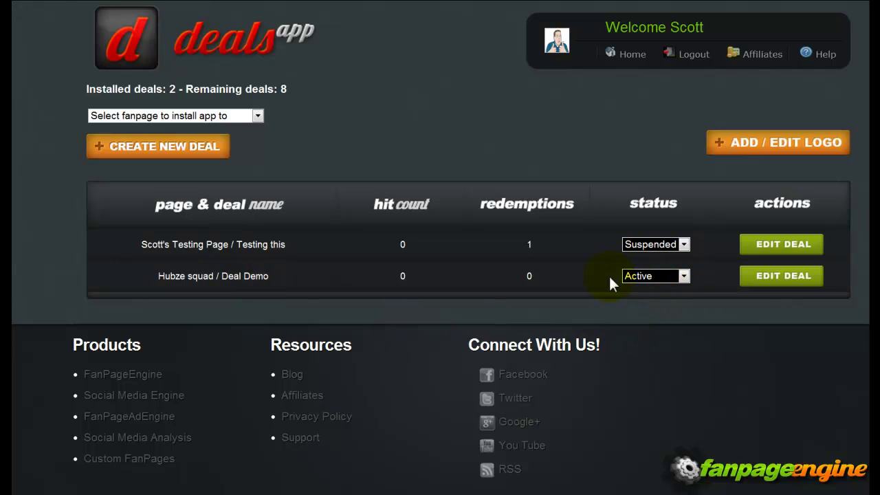
Change the Hubze squad / Deal Demo status to Paused.
left_click(684, 276)
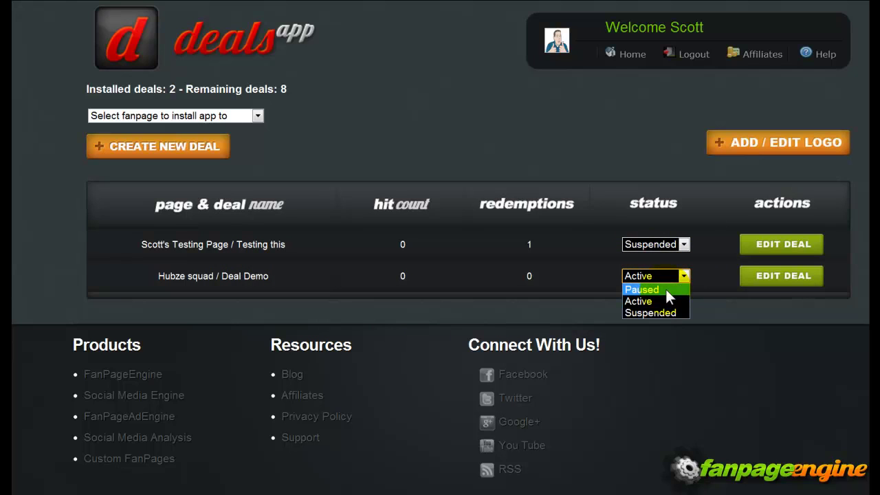
left_click(643, 289)
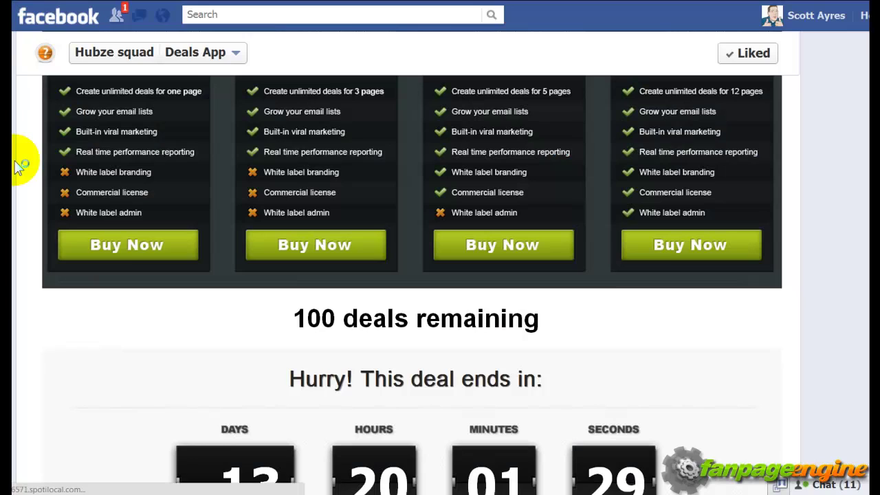
Reload the Facebook deal tab.
left_click(232, 300)
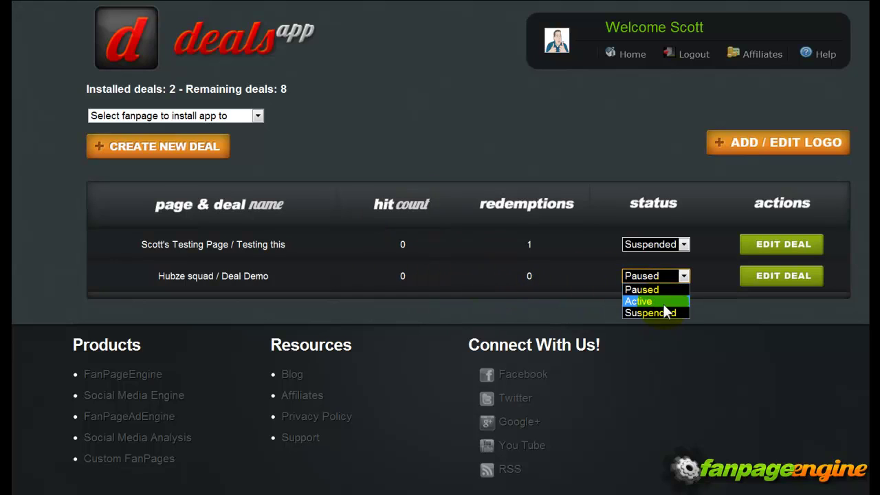
Set the Deal Demo status to Suspended, then back to Active.
left_click(663, 311)
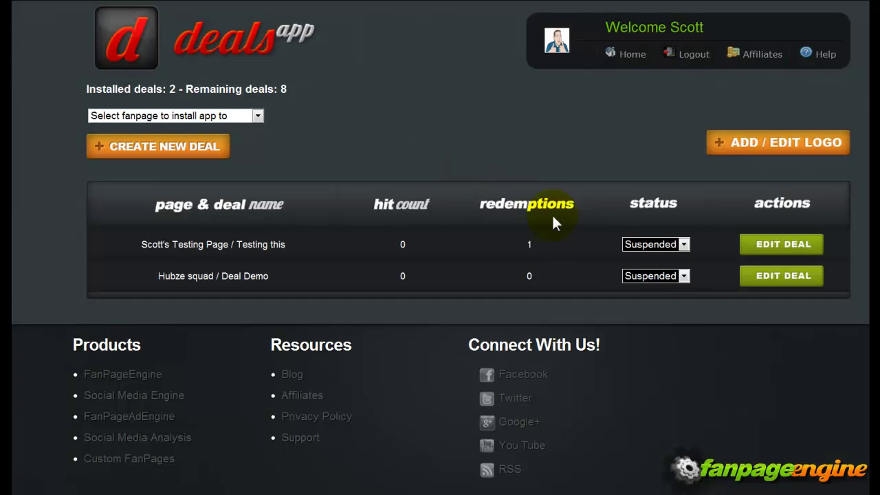
left_click(675, 276)
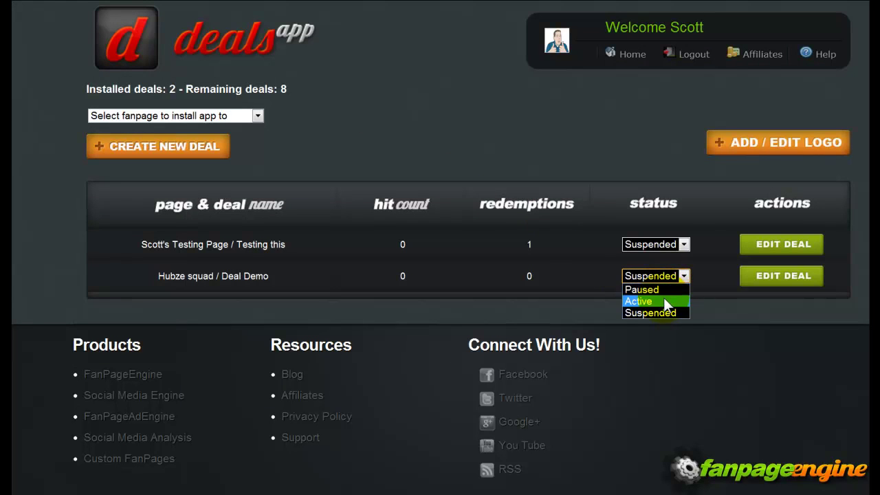
left_click(664, 298)
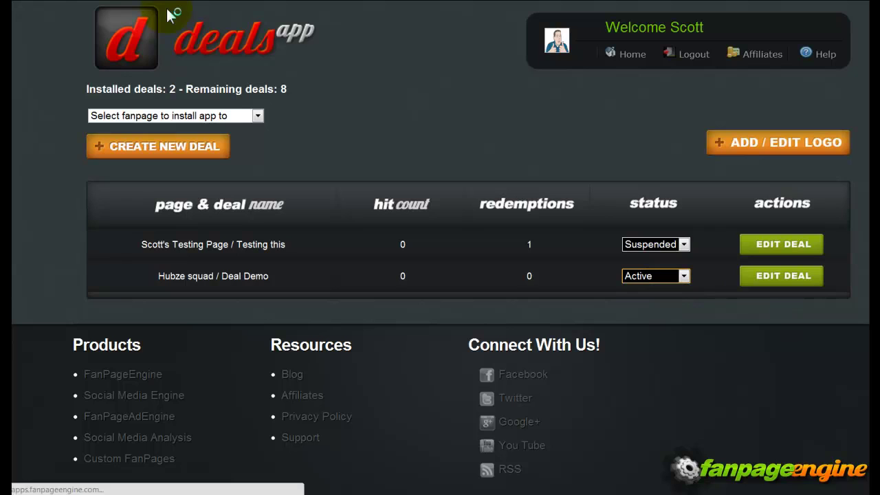